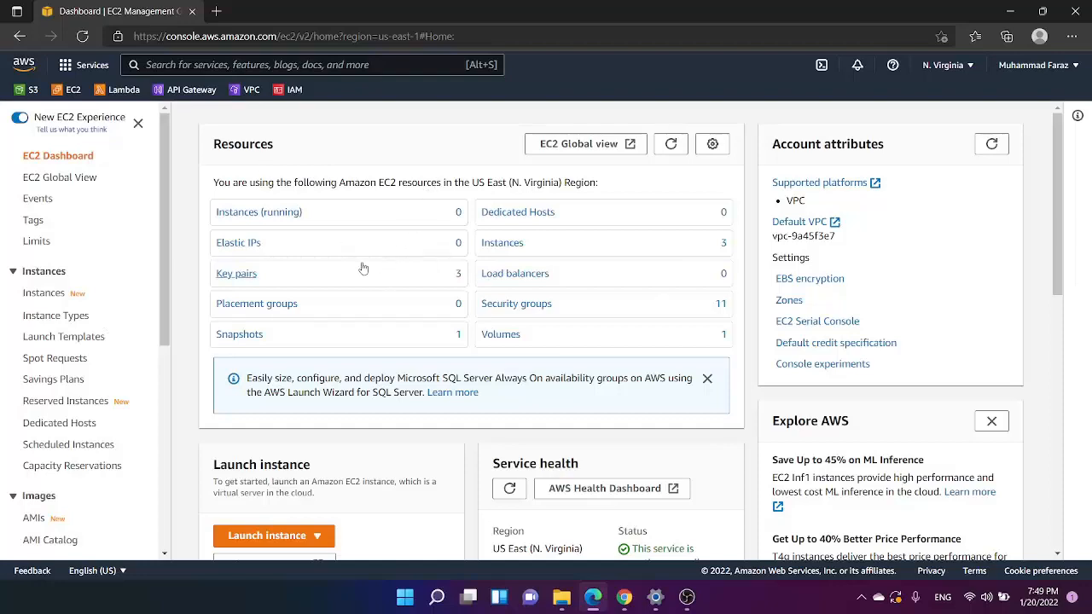
# Open the list of Elastic IP addresses for the N. Virginia region and look through its columns.
pyautogui.scroll(-2, 288, 300)
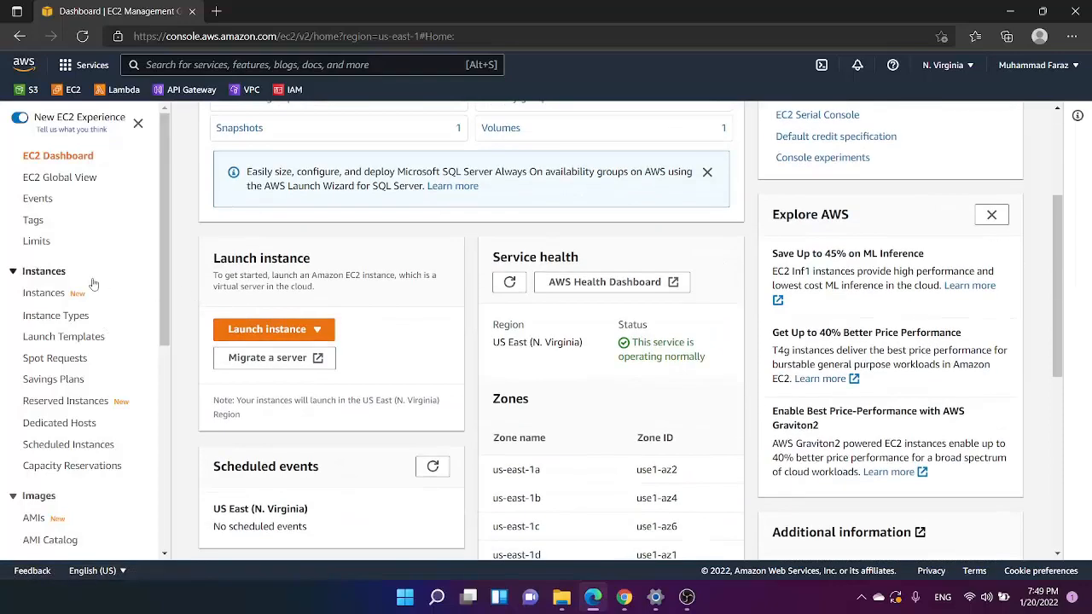
pyautogui.scroll(-1, 94, 284)
pyautogui.scroll(1, 94, 284)
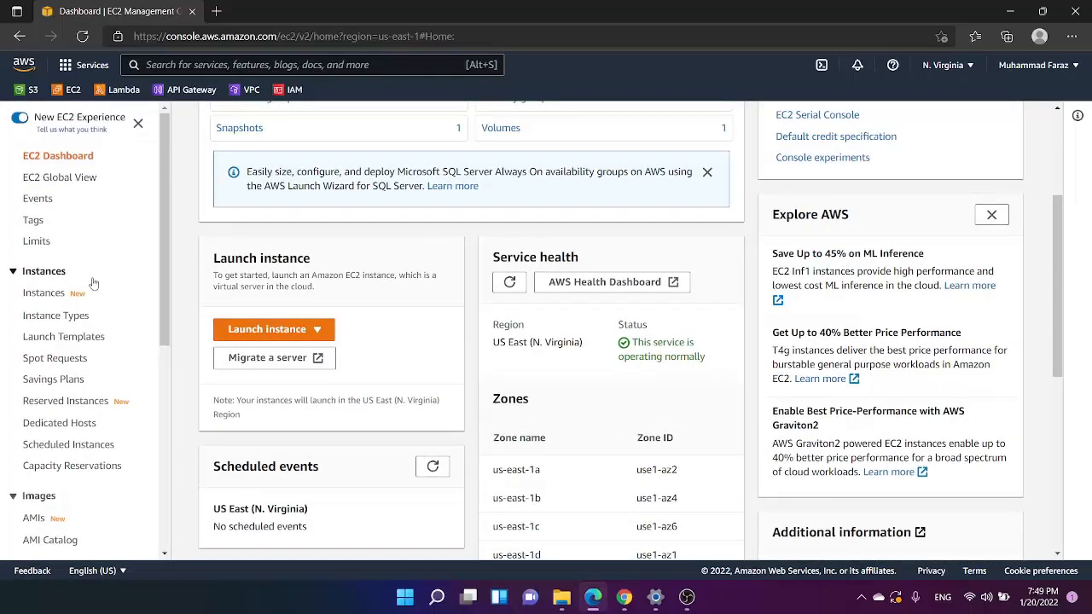
pyautogui.click(73, 92)
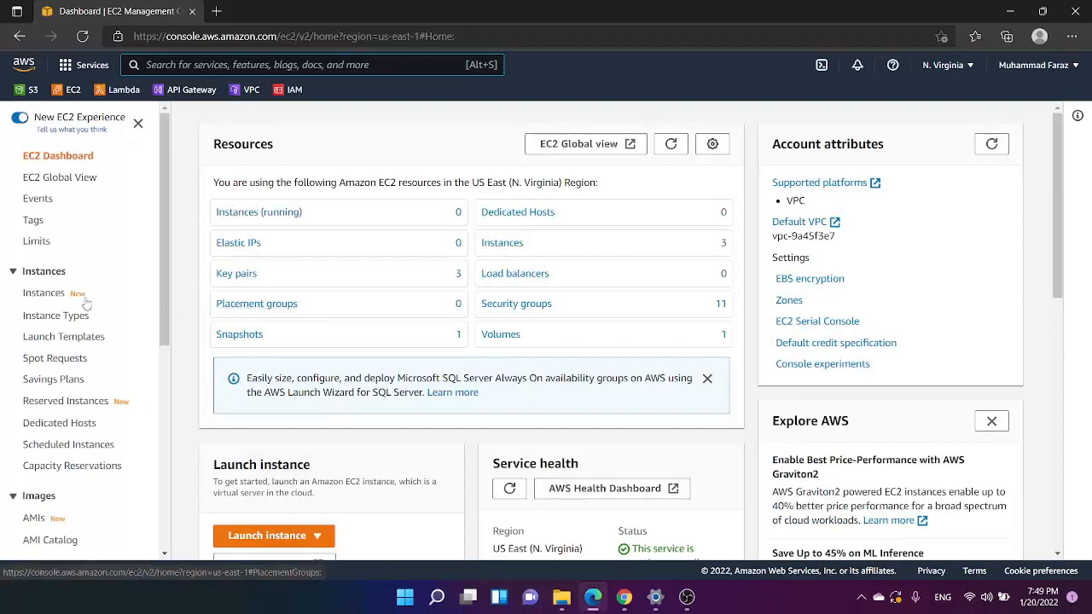
pyautogui.scroll(-3, 85, 303)
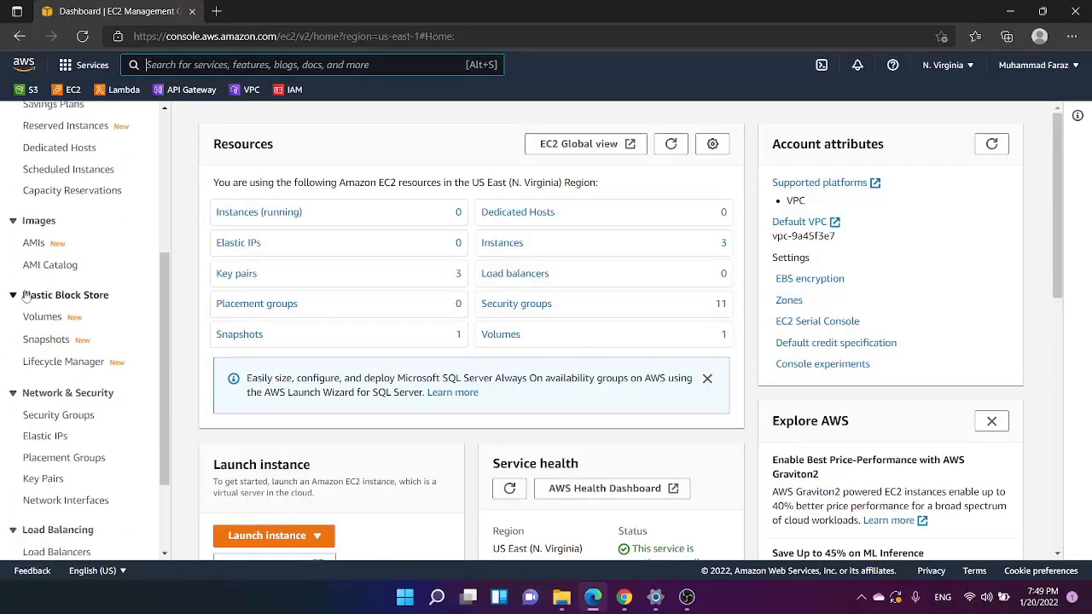
pyautogui.click(52, 435)
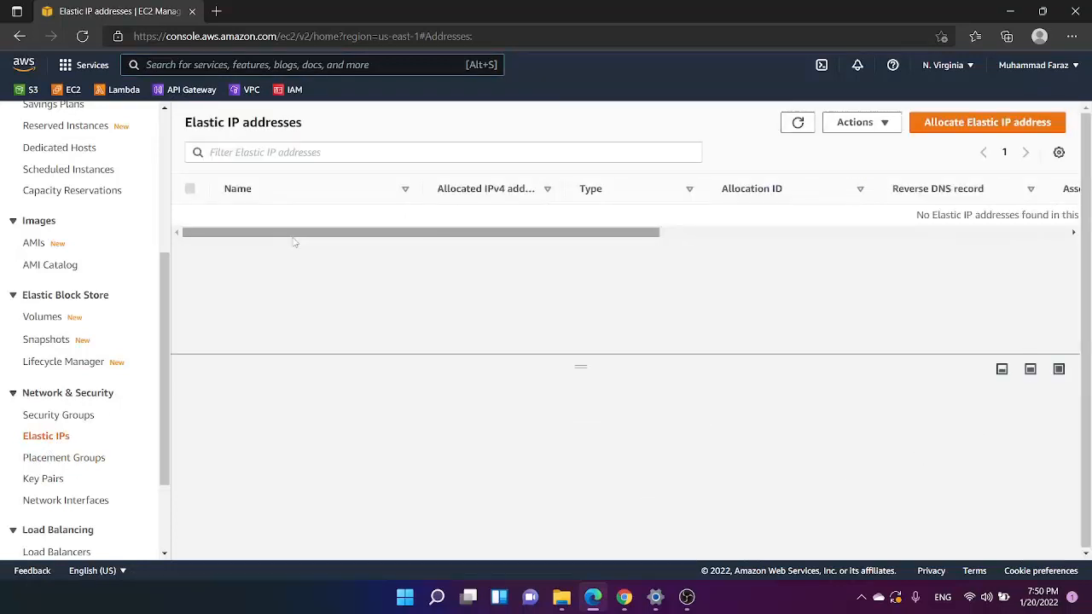
pyautogui.hscroll(1, 357, 243)
pyautogui.moveTo(357, 243); pyautogui.dragTo(383, 273)
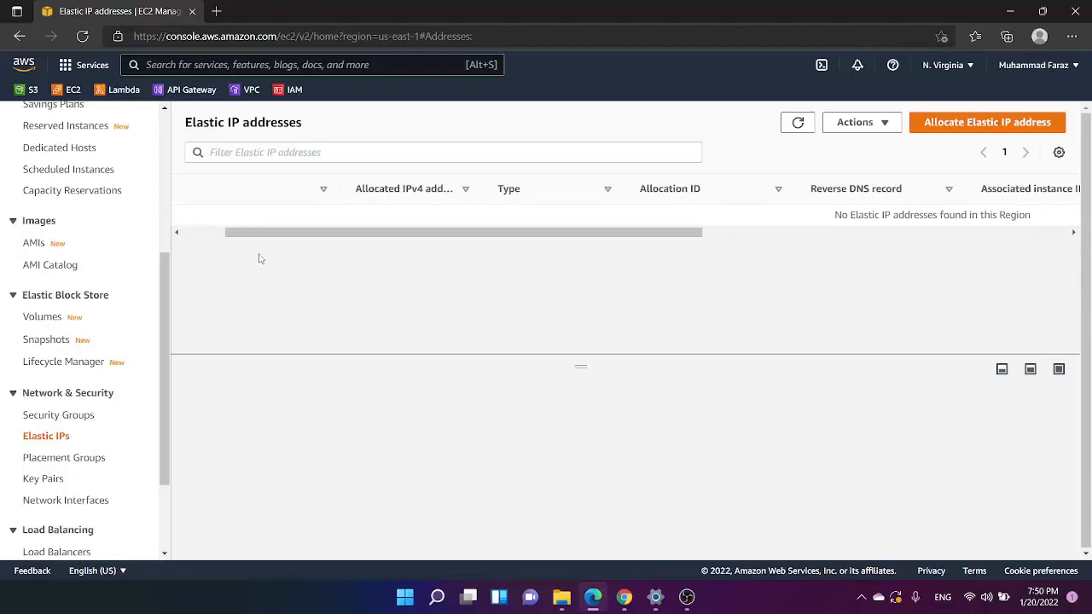
pyautogui.moveTo(268, 239); pyautogui.dragTo(222, 239)
# Open the EC2 instances list and select the Terraform instance to view its details.
pyautogui.scroll(2, 68, 318)
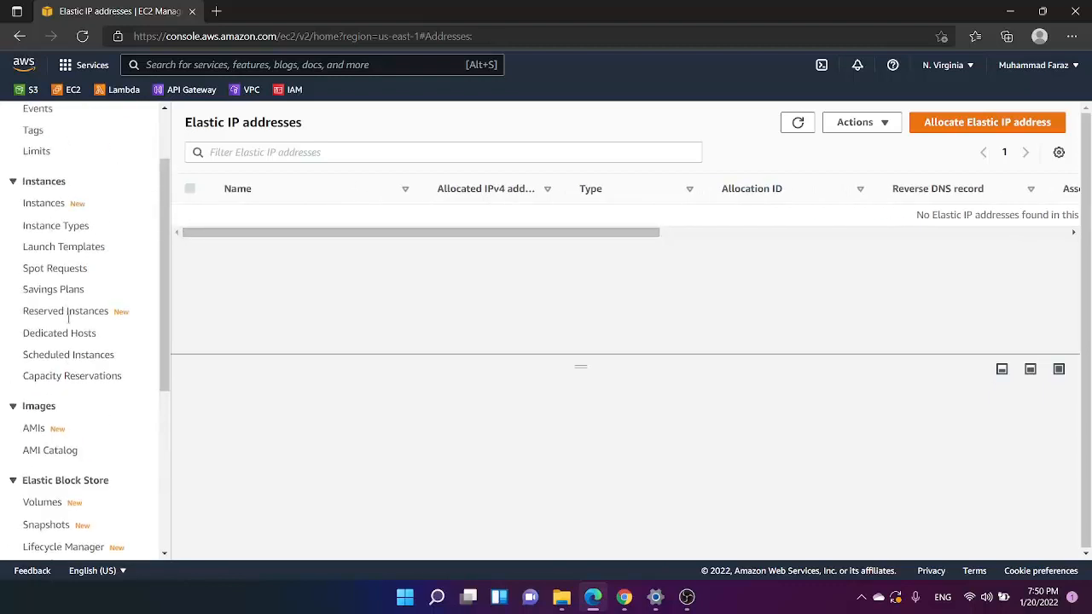
pyautogui.scroll(1, 69, 319)
pyautogui.click(52, 222)
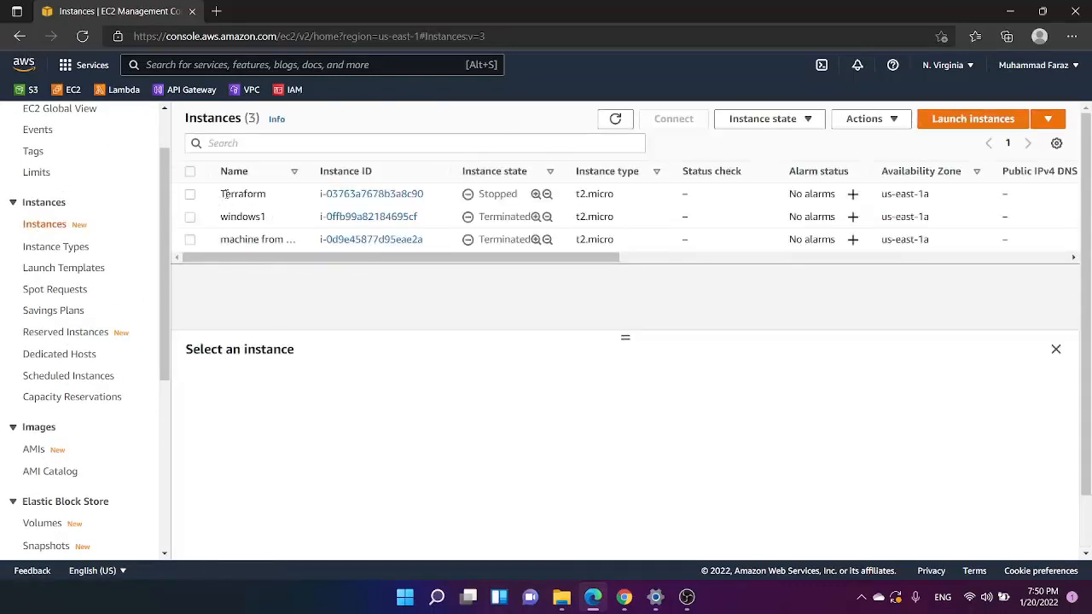
pyautogui.doubleClick(225, 195)
pyautogui.click(275, 195)
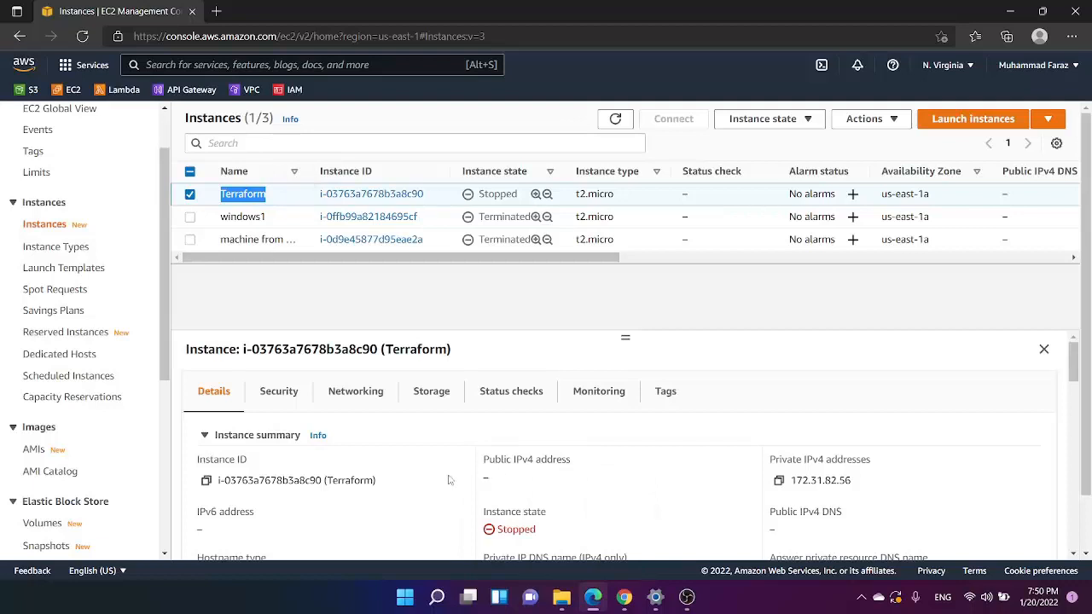
# Allocate a new Elastic IP address in the us-east-1 network border group from Amazon's pool of IPv4 addresses.
pyautogui.scroll(-3, 89, 442)
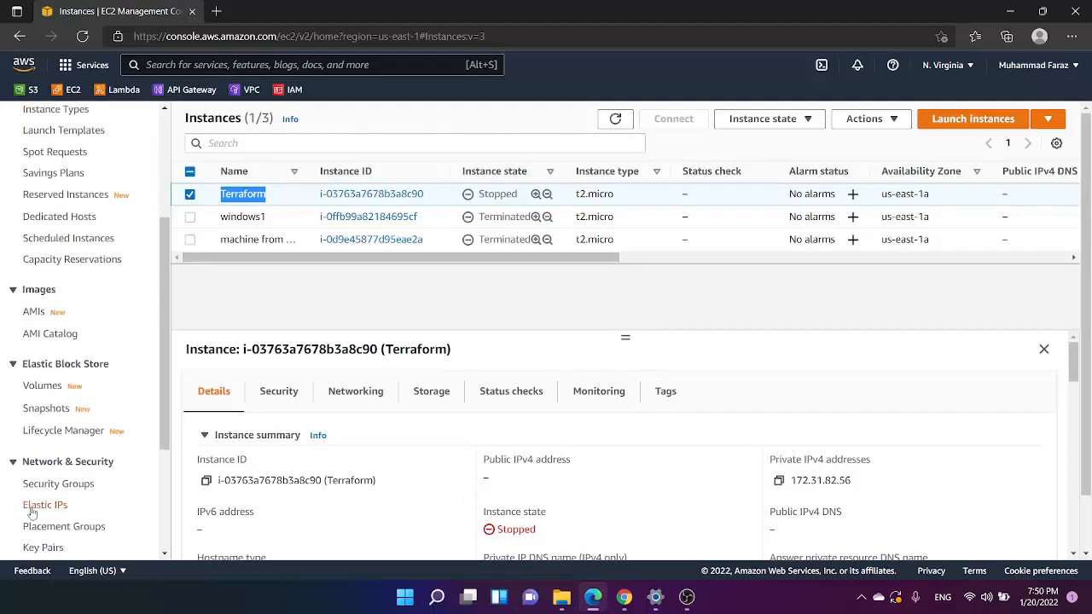
pyautogui.click(46, 505)
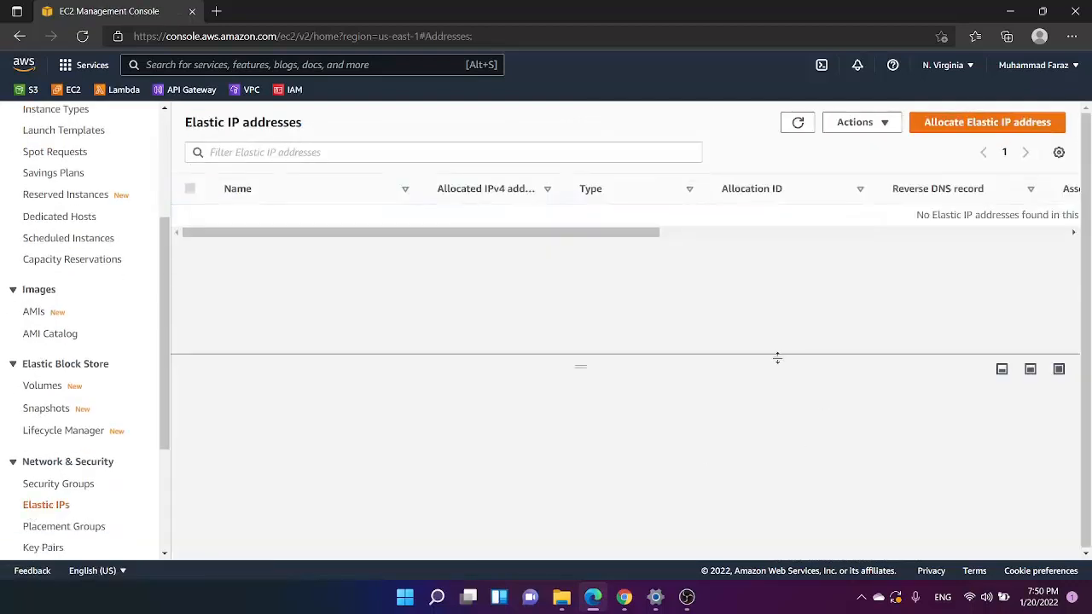
pyautogui.click(963, 125)
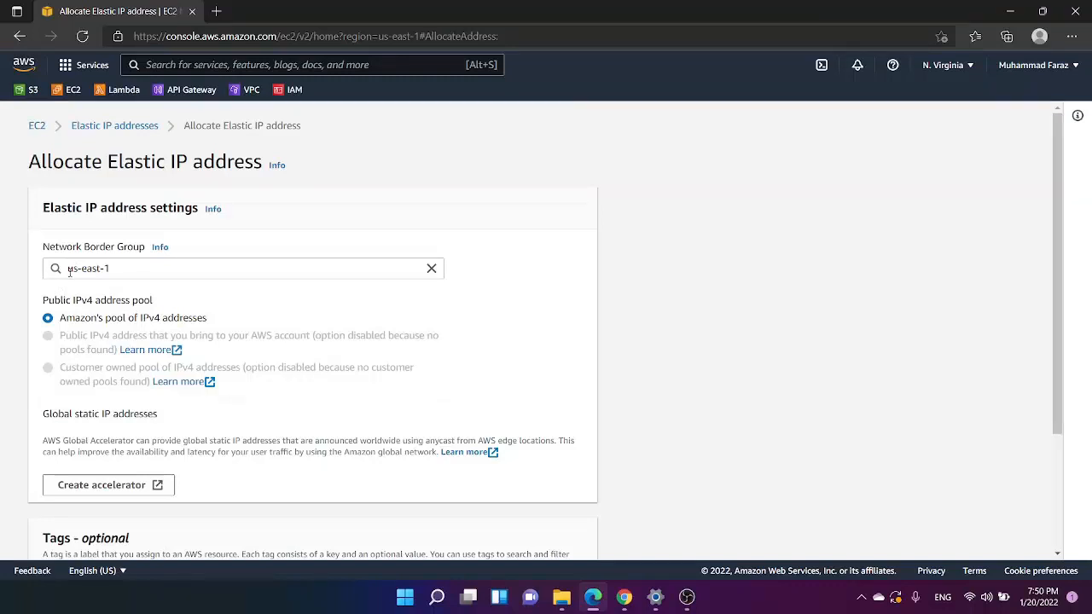
pyautogui.scroll(-3, 73, 271)
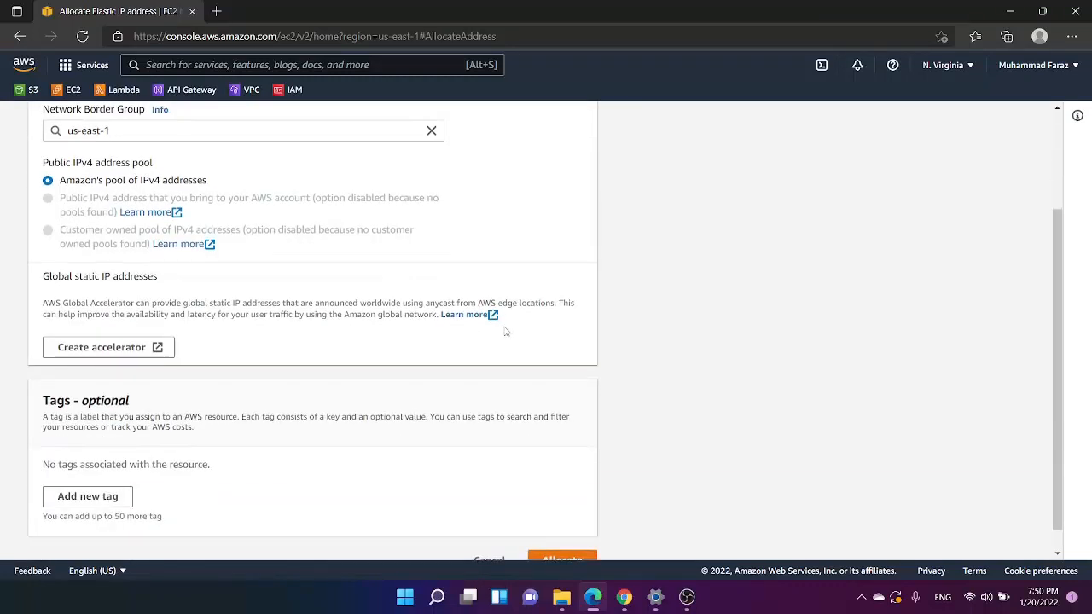
pyautogui.click(575, 535)
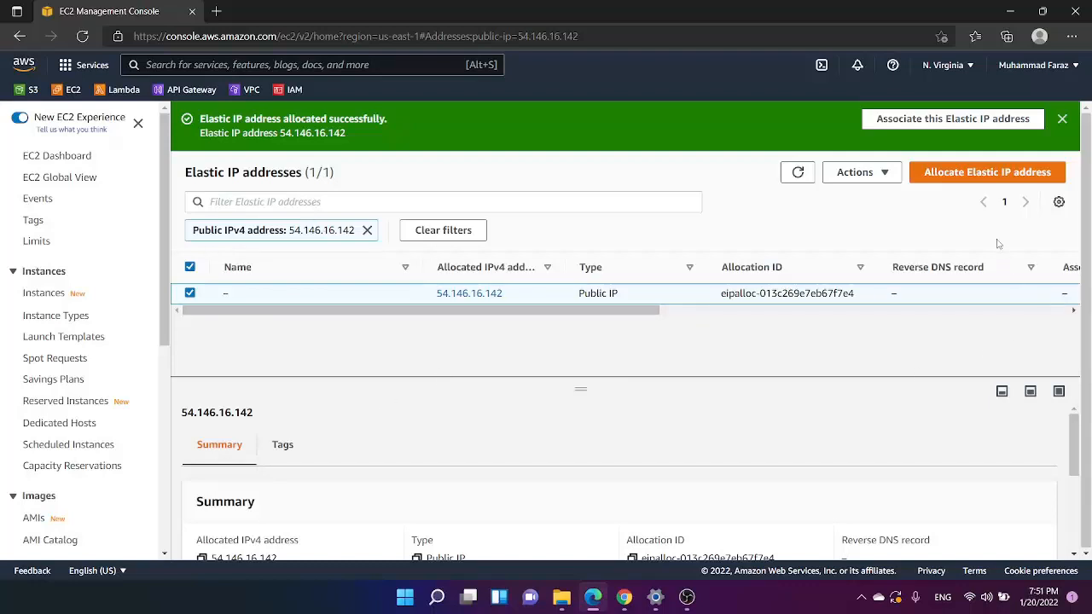
# Associate the new Elastic IP address with the Terraform instance and private IP 172.31.82.56, allowing reassociation.
pyautogui.click(883, 174)
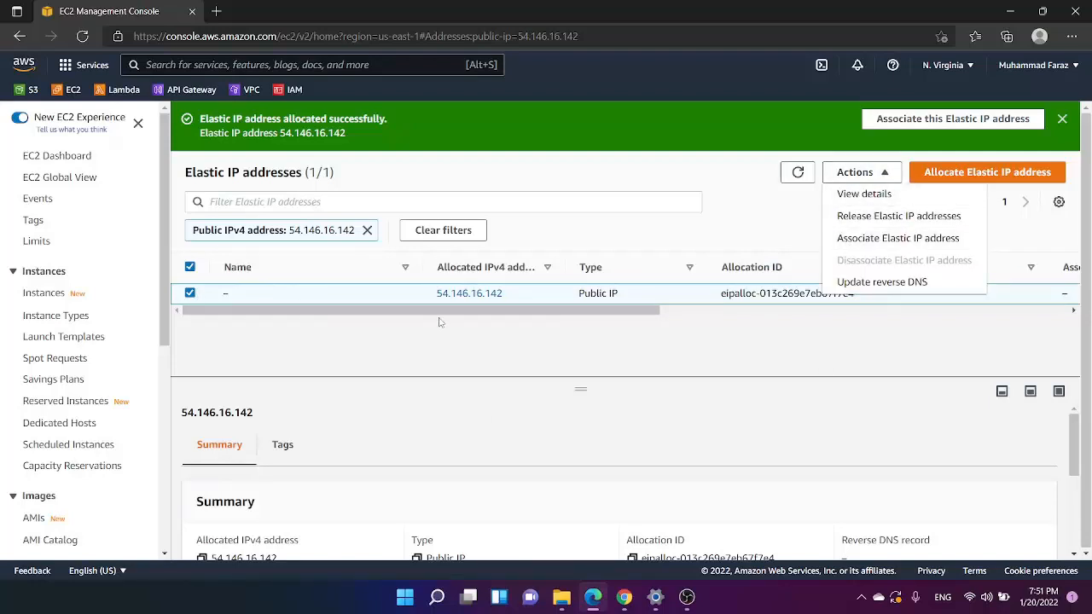
pyautogui.click(875, 242)
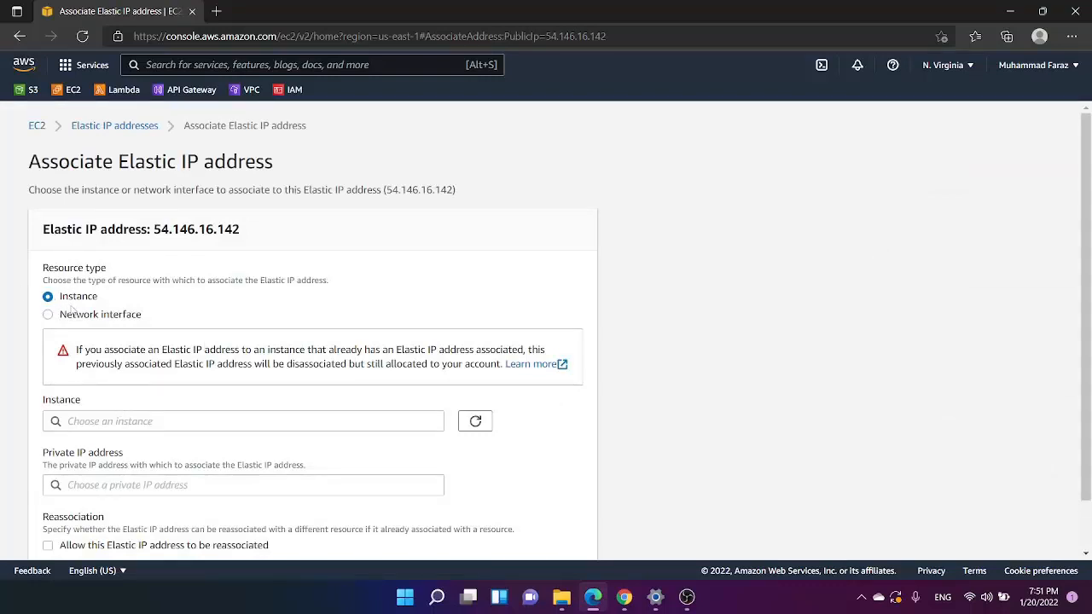
pyautogui.click(192, 422)
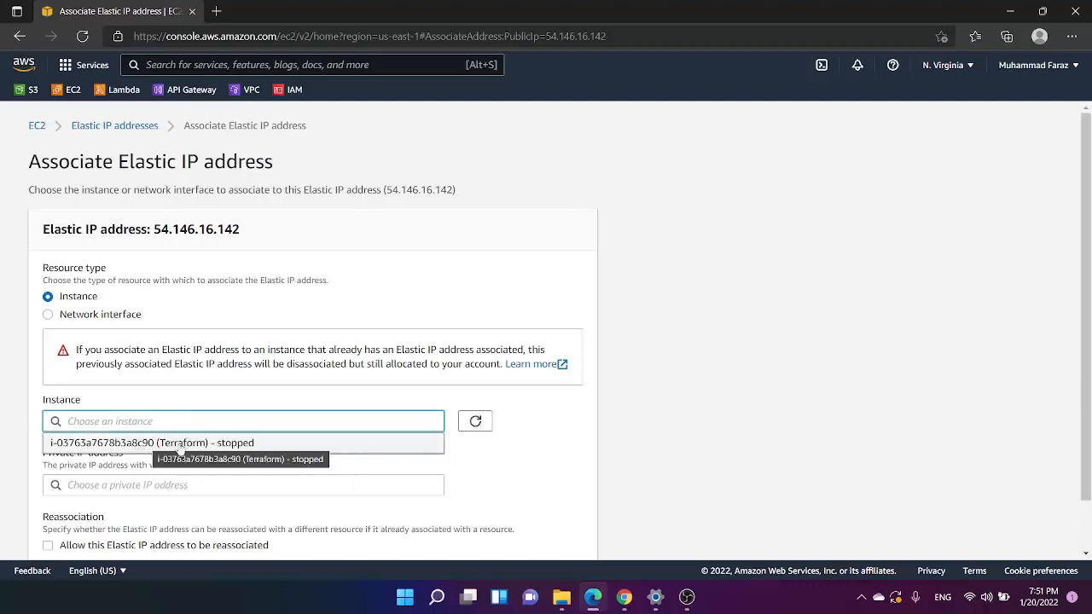
pyautogui.click(159, 446)
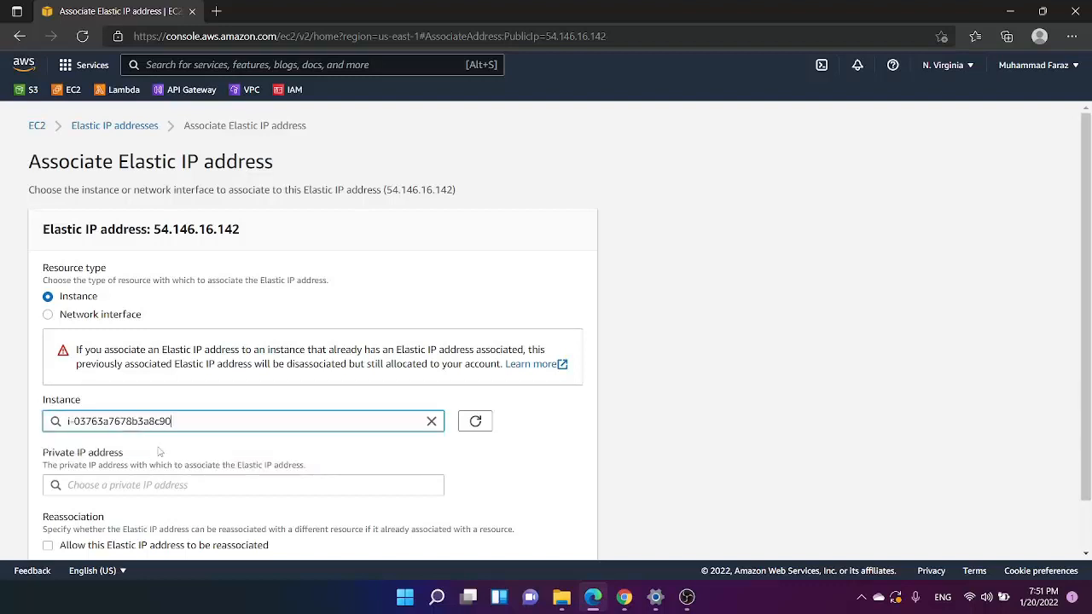
pyautogui.click(154, 486)
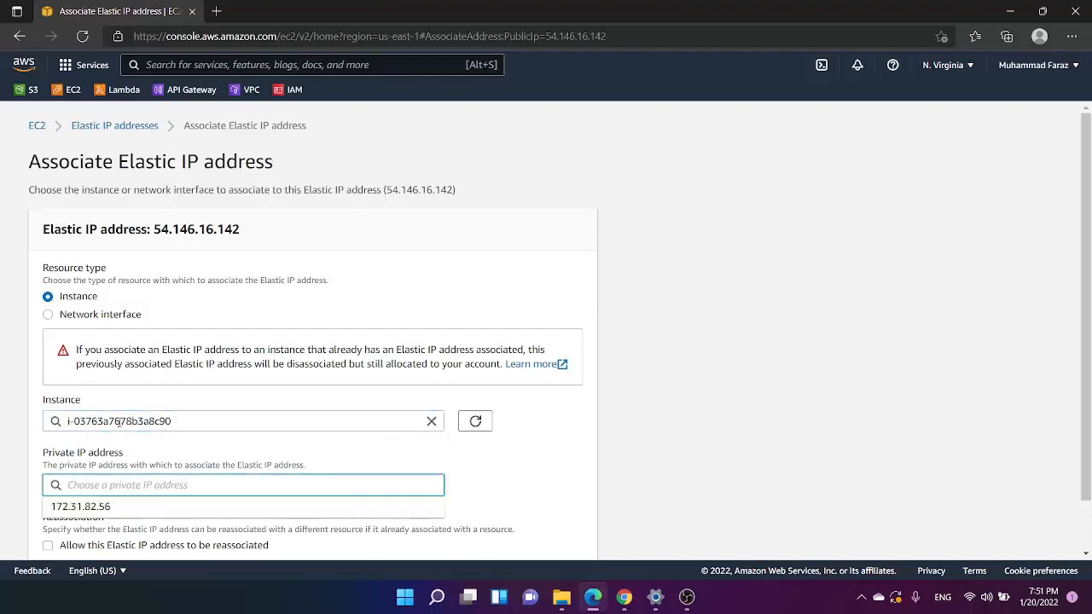
pyautogui.click(113, 507)
pyautogui.scroll(-1, 528, 461)
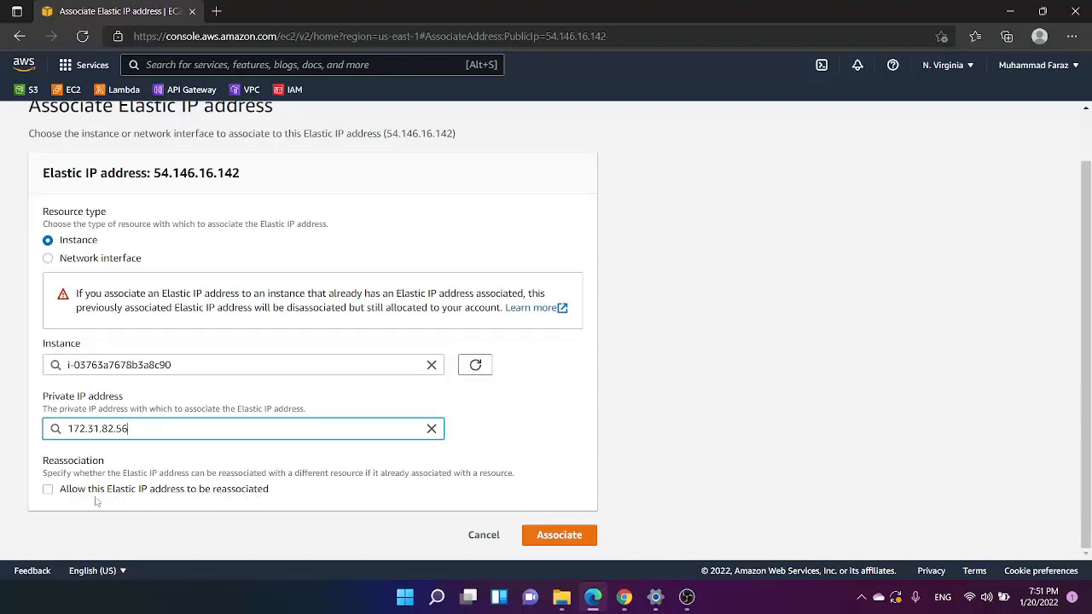
pyautogui.click(48, 490)
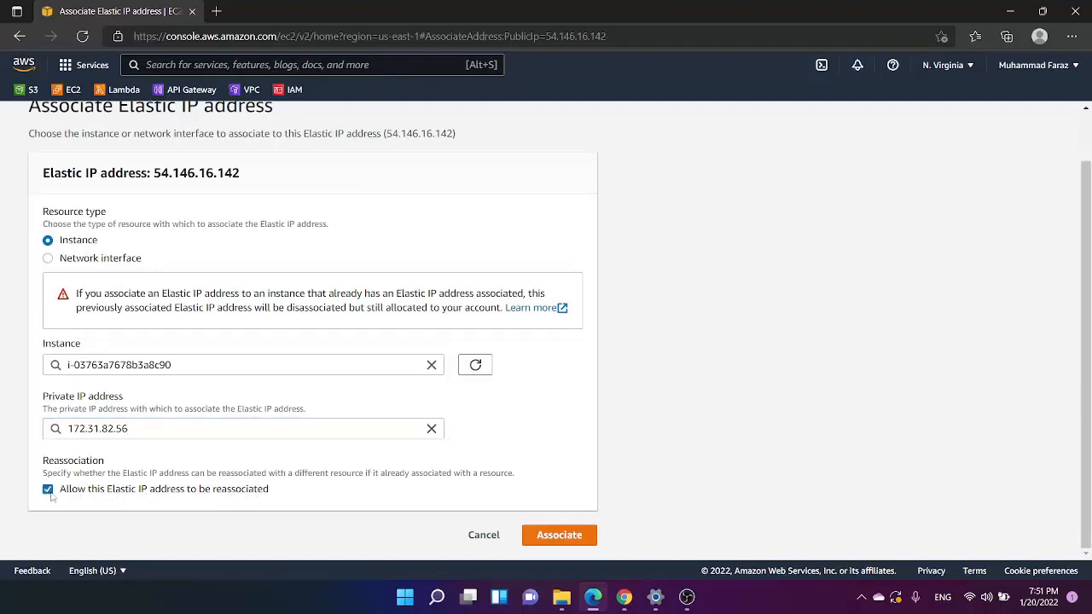
pyautogui.click(559, 534)
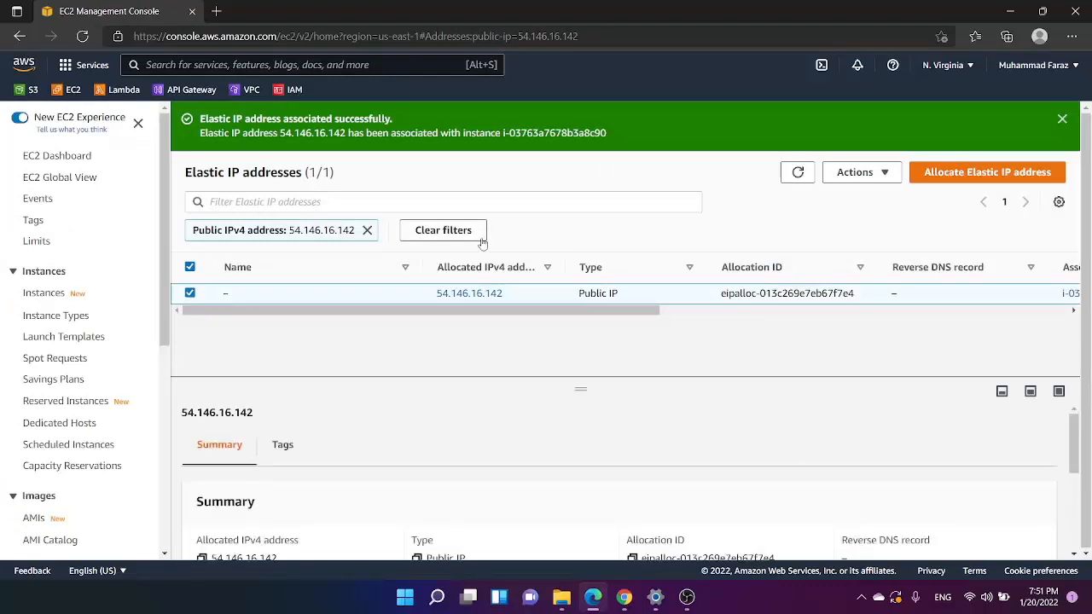
# Refresh the EC2 instances list and check the Terraform instance's public IPv4 address in its details.
pyautogui.scroll(-1, 424, 444)
pyautogui.scroll(1, 390, 475)
pyautogui.click(44, 292)
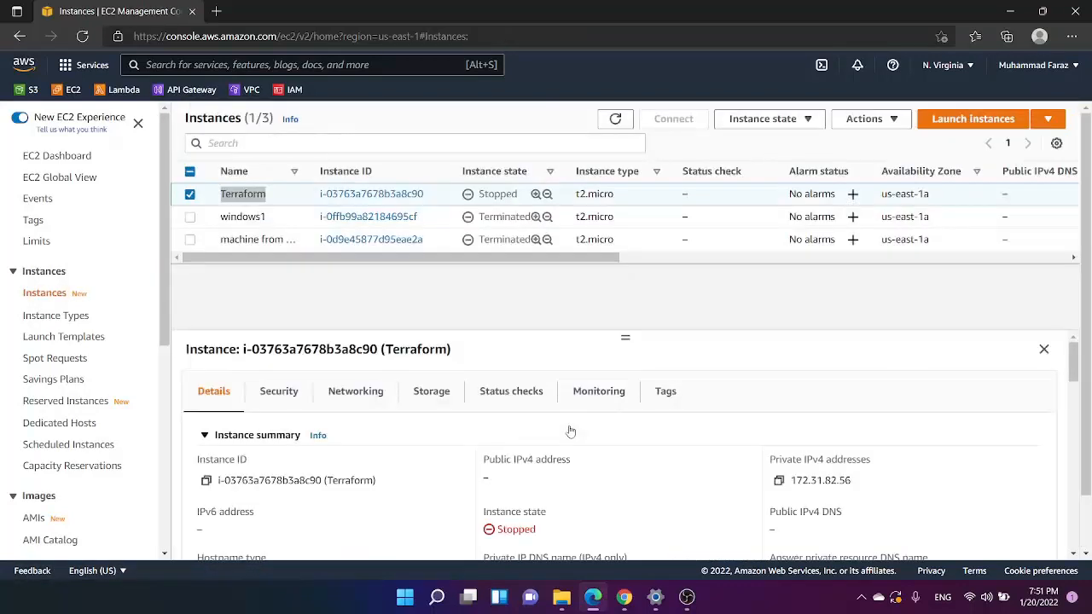
pyautogui.click(622, 122)
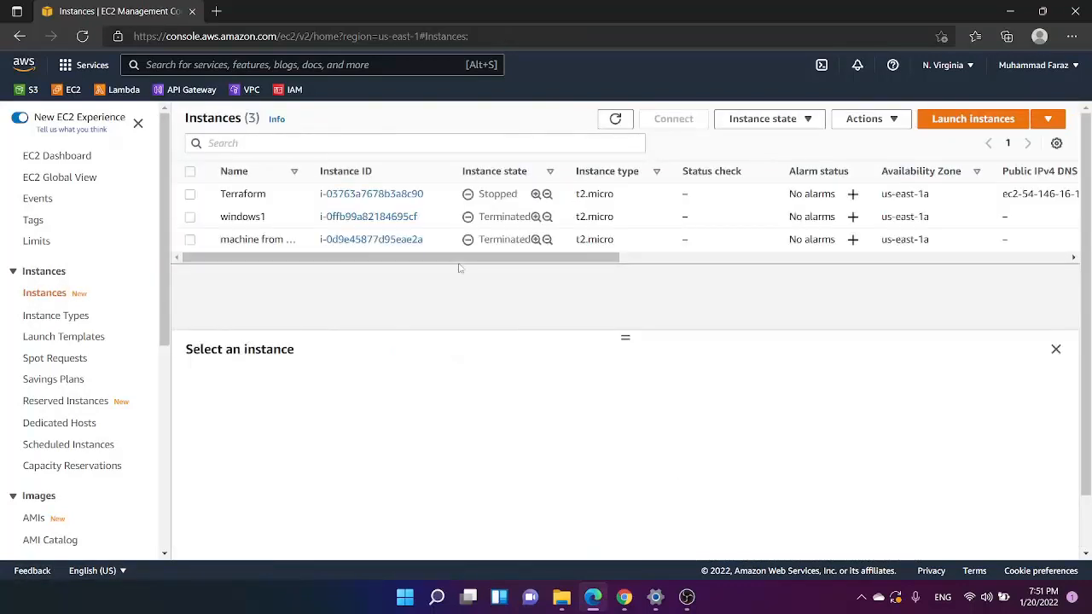
pyautogui.click(301, 194)
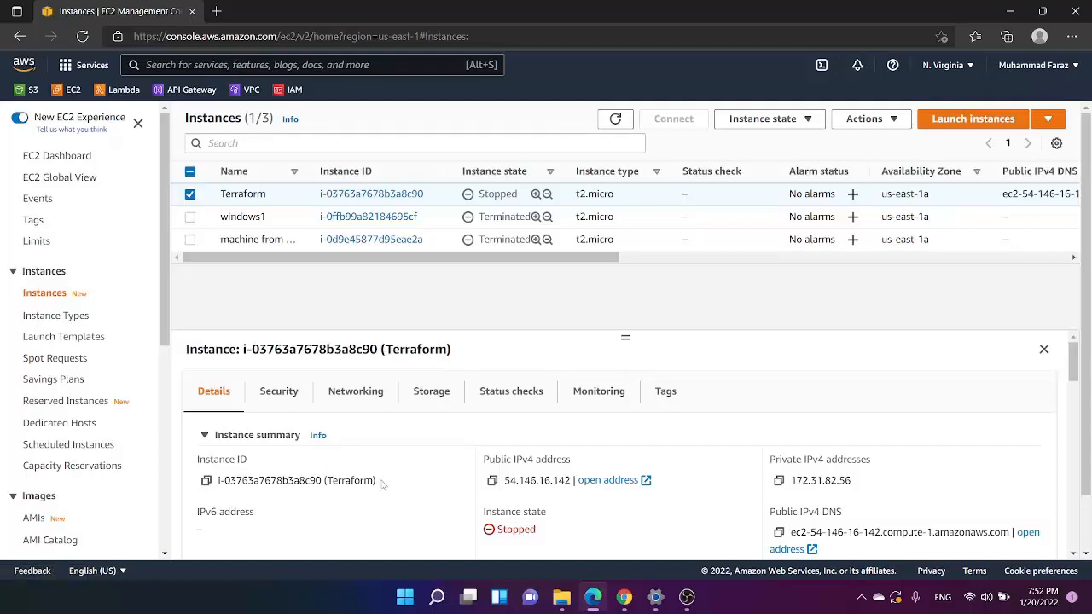
# Disassociate the Elastic IP address from the Terraform instance.
pyautogui.scroll(-4, 93, 375)
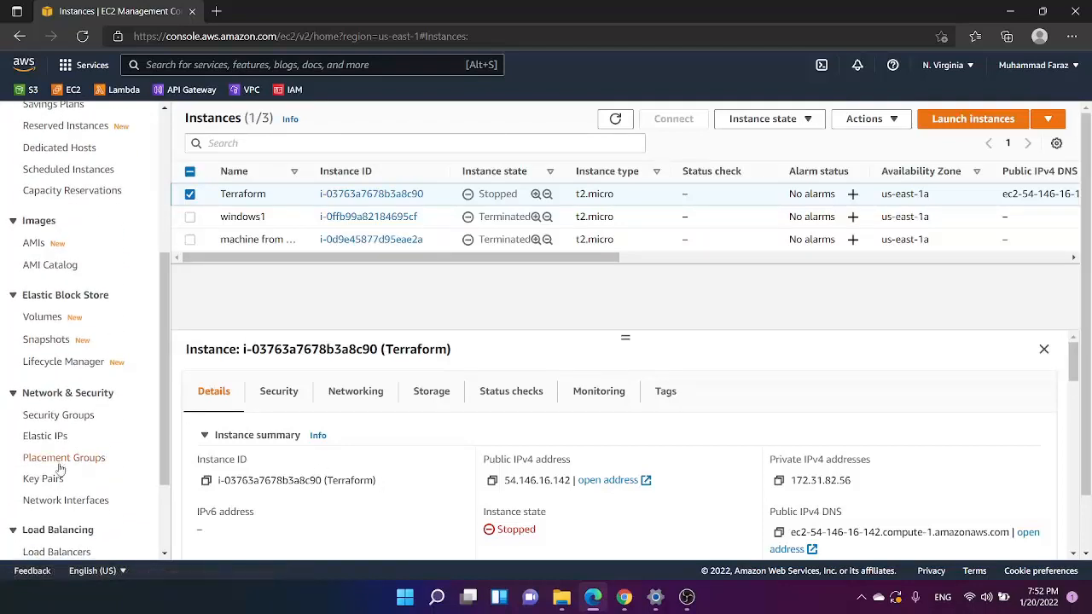
pyautogui.click(56, 438)
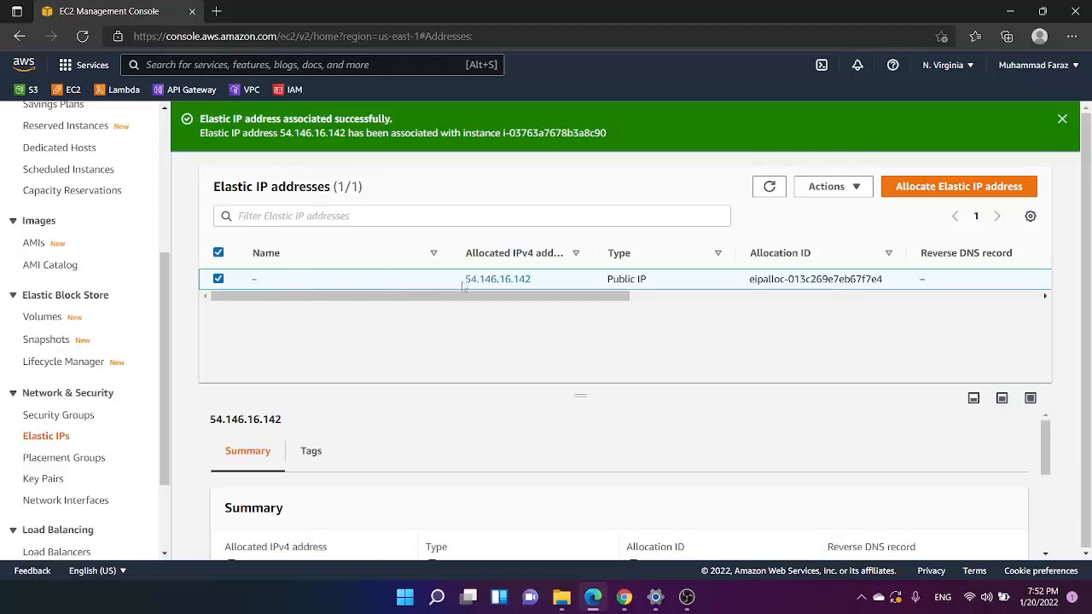
pyautogui.click(858, 190)
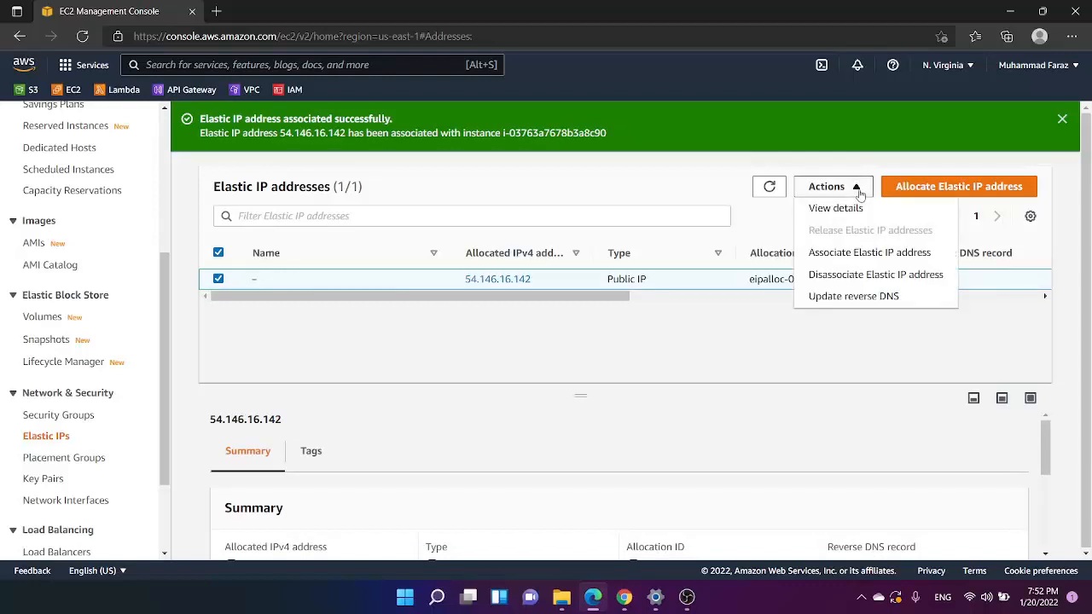
pyautogui.click(862, 281)
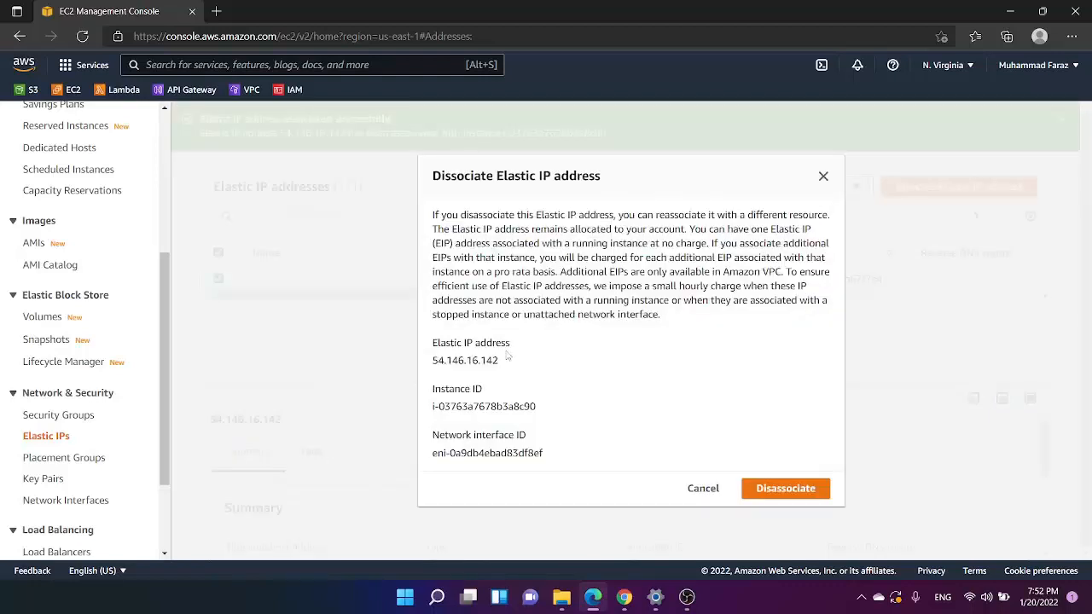
pyautogui.click(832, 495)
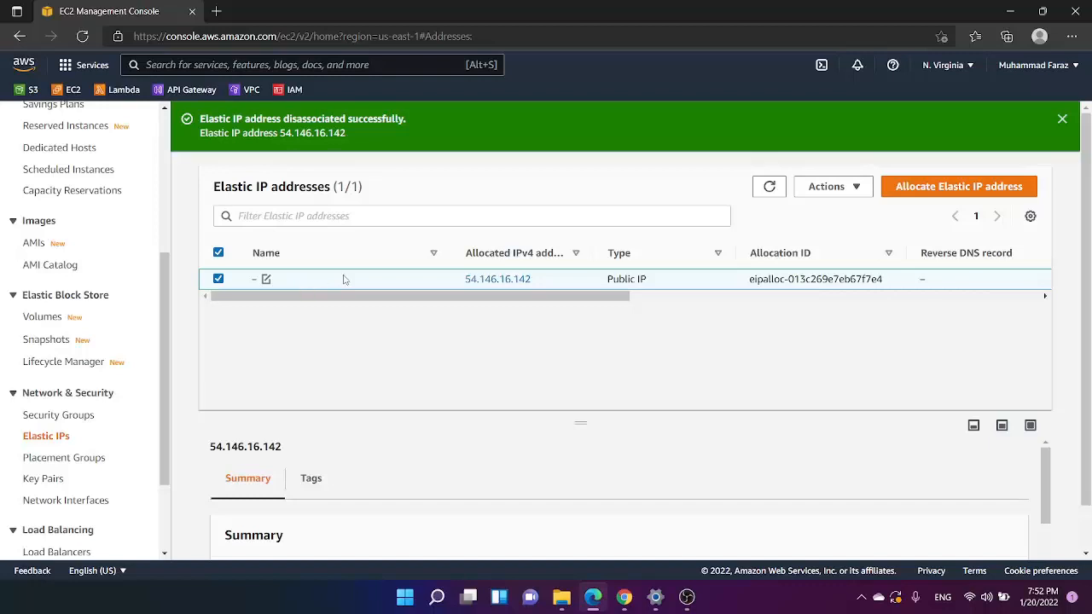
# Release the disassociated Elastic IP address from the account.
pyautogui.click(828, 187)
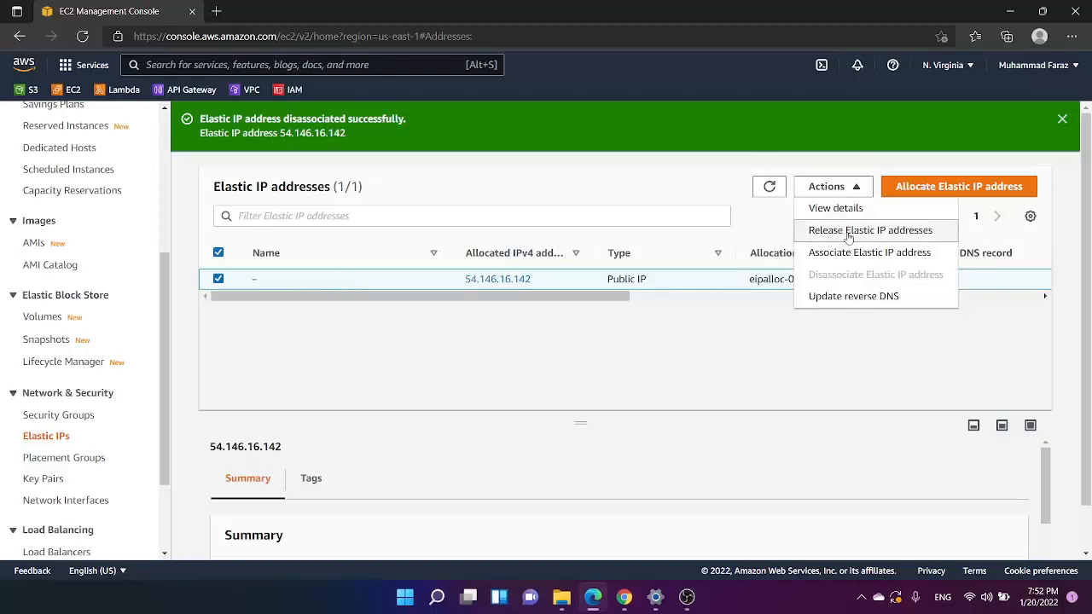
pyautogui.click(490, 332)
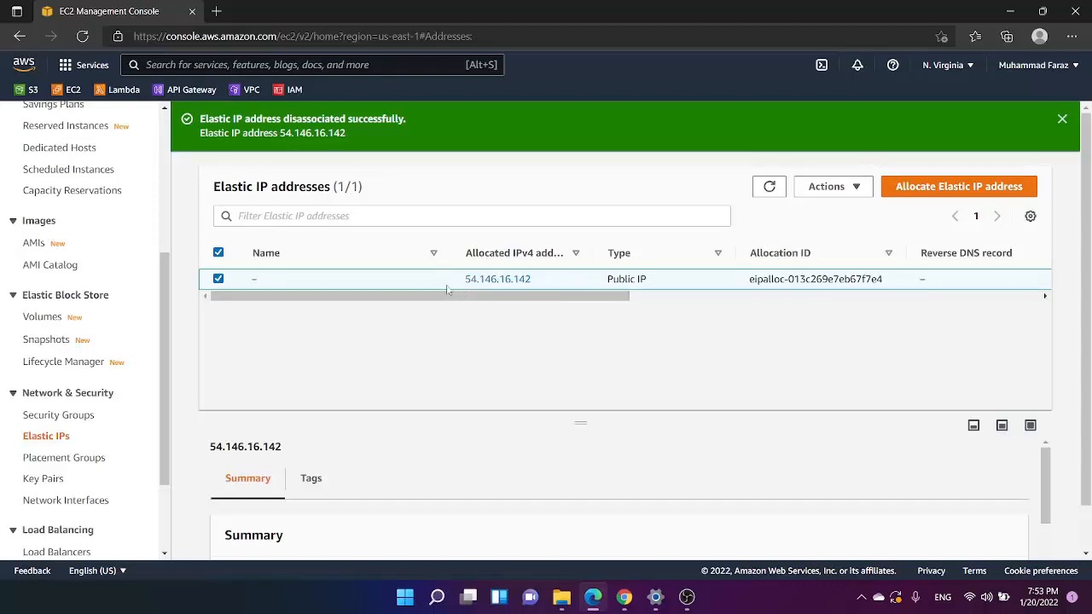
pyautogui.moveTo(417, 284)
pyautogui.click(855, 190)
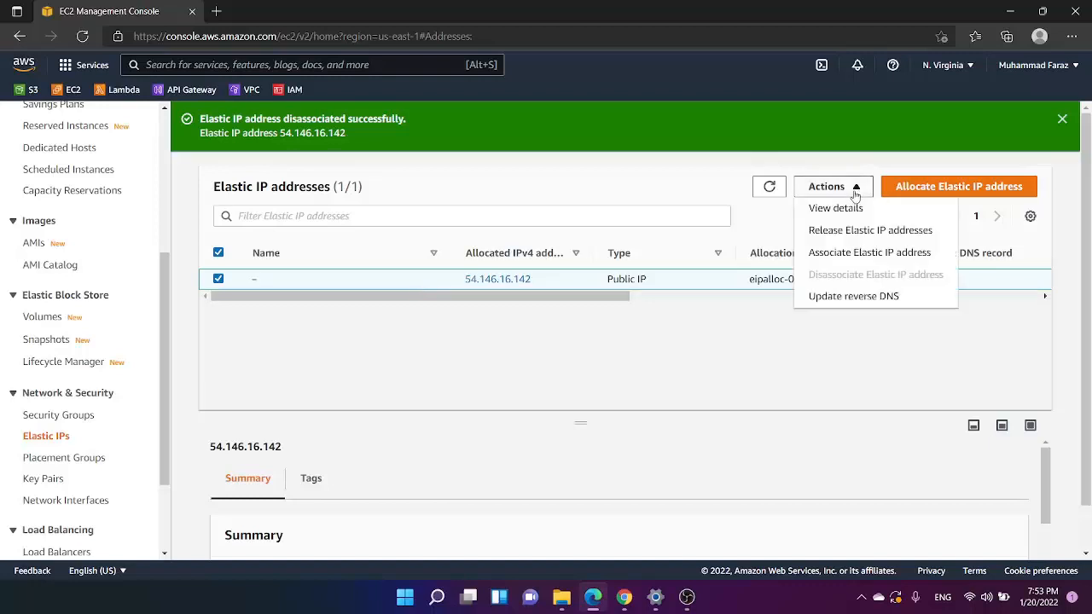
pyautogui.click(843, 230)
pyautogui.click(792, 399)
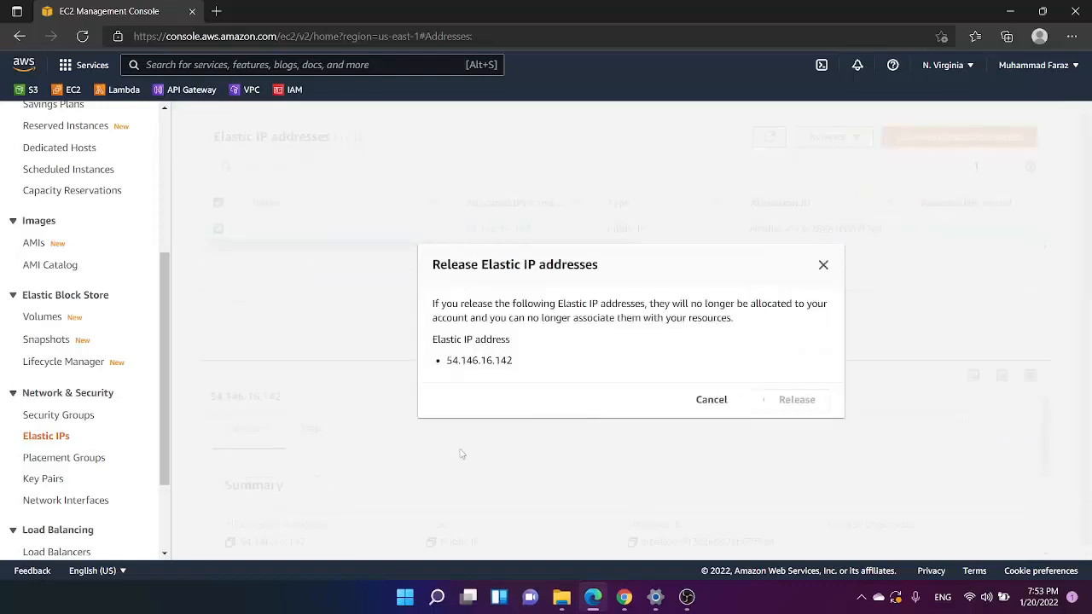